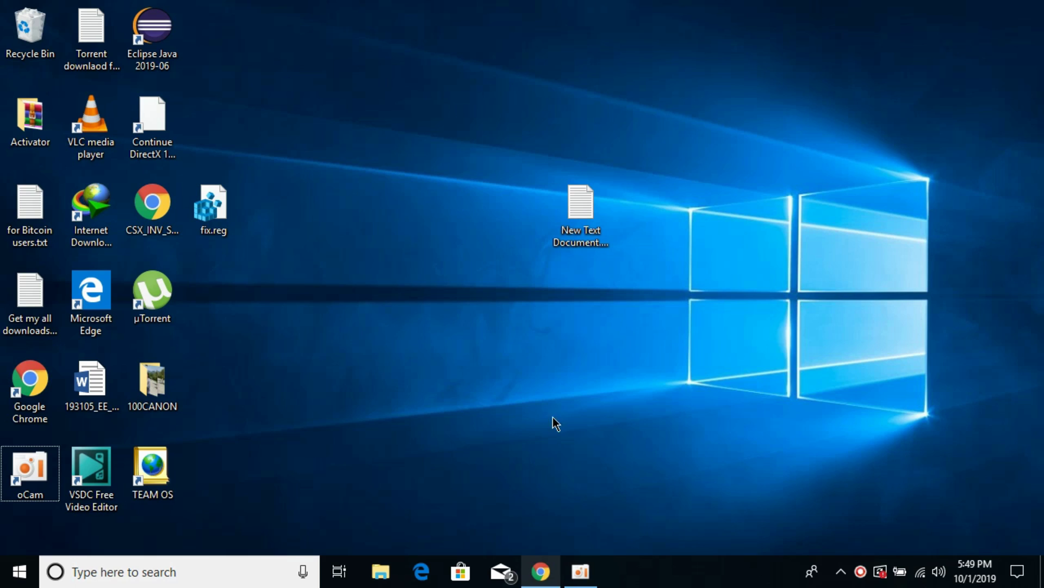
Search Chrome for 'bluestack offline version' and open the BlueStacks Support offline installer article's download links.
click(544, 577)
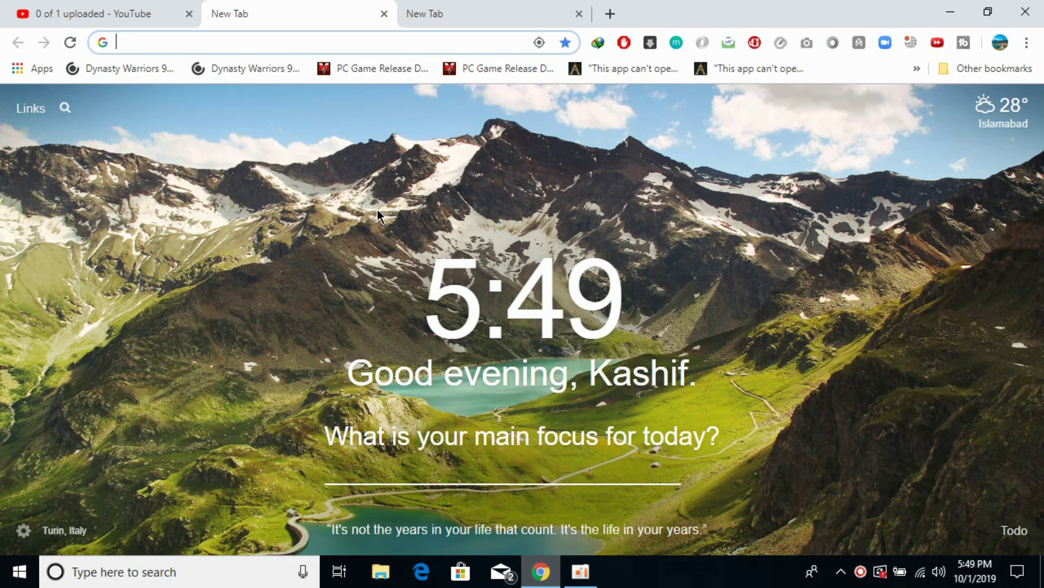
mouse_move(175, 94)
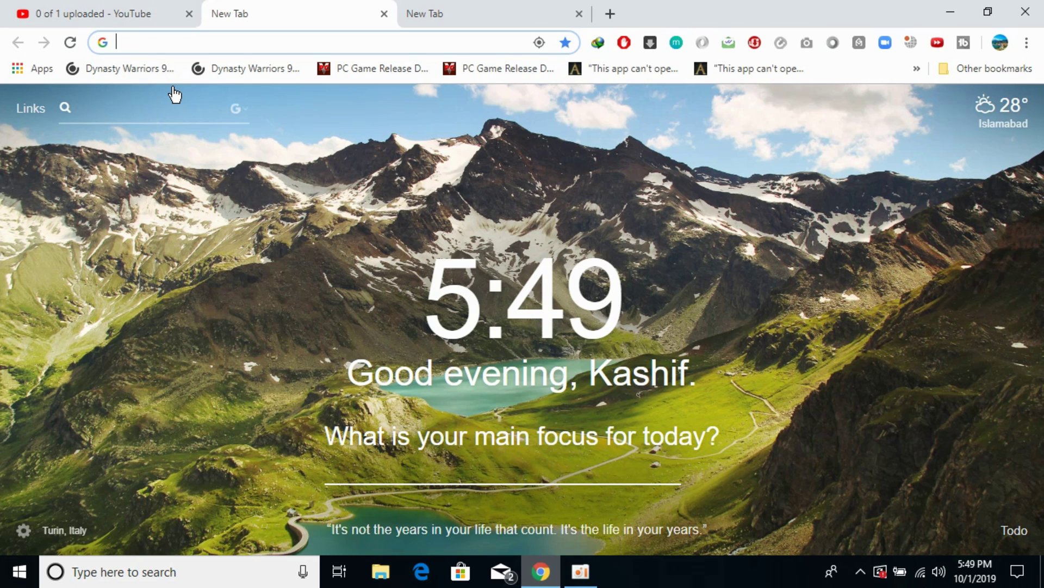
text(b)
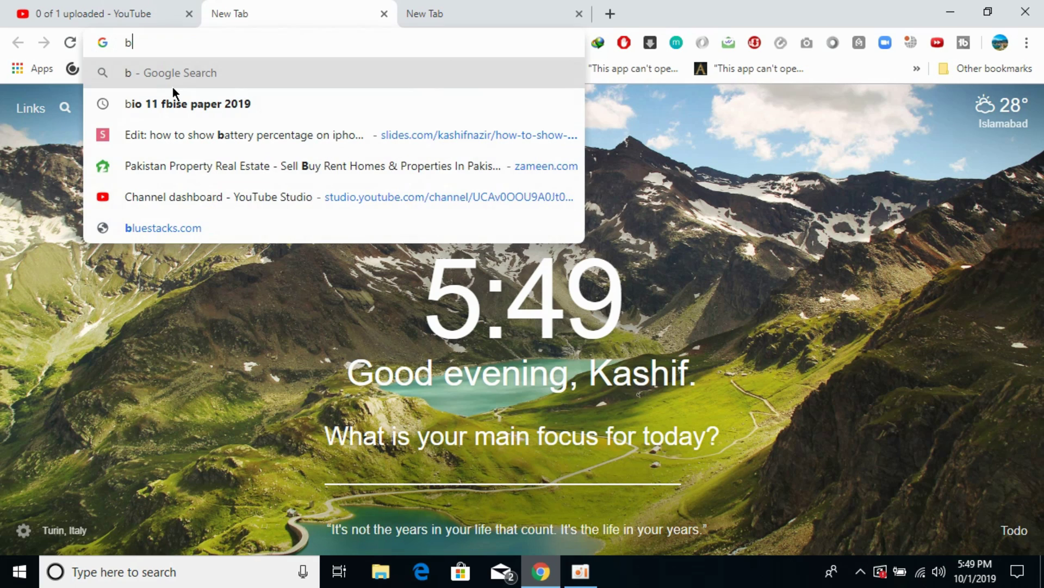
text(lues)
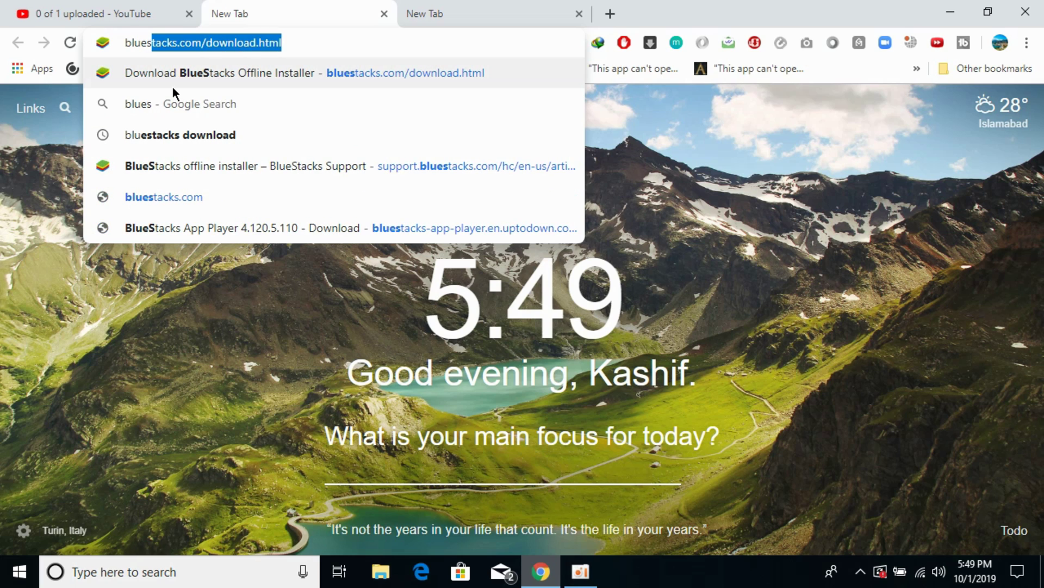
text(tack)
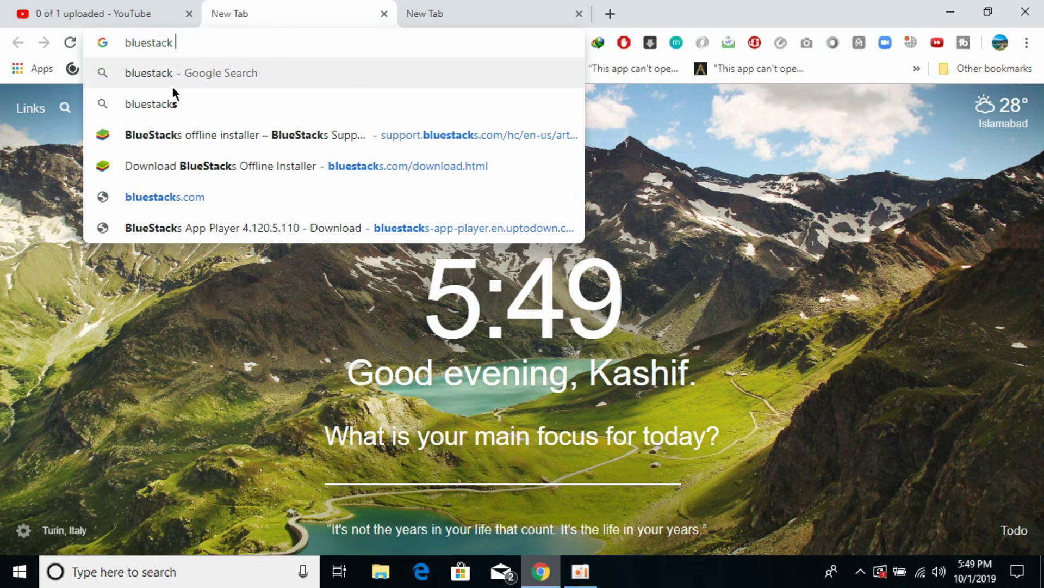
text( offline )
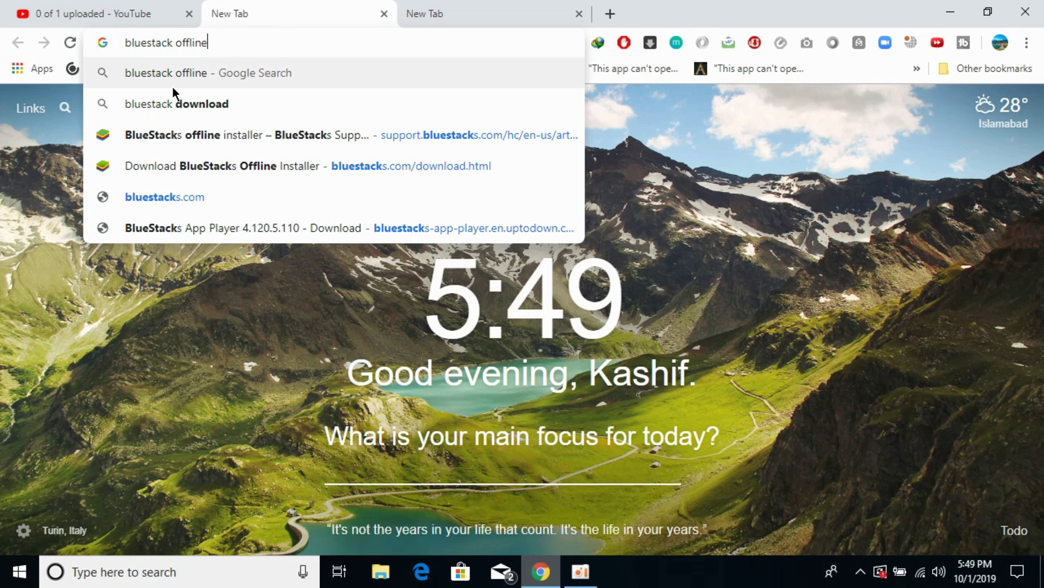
text(version)
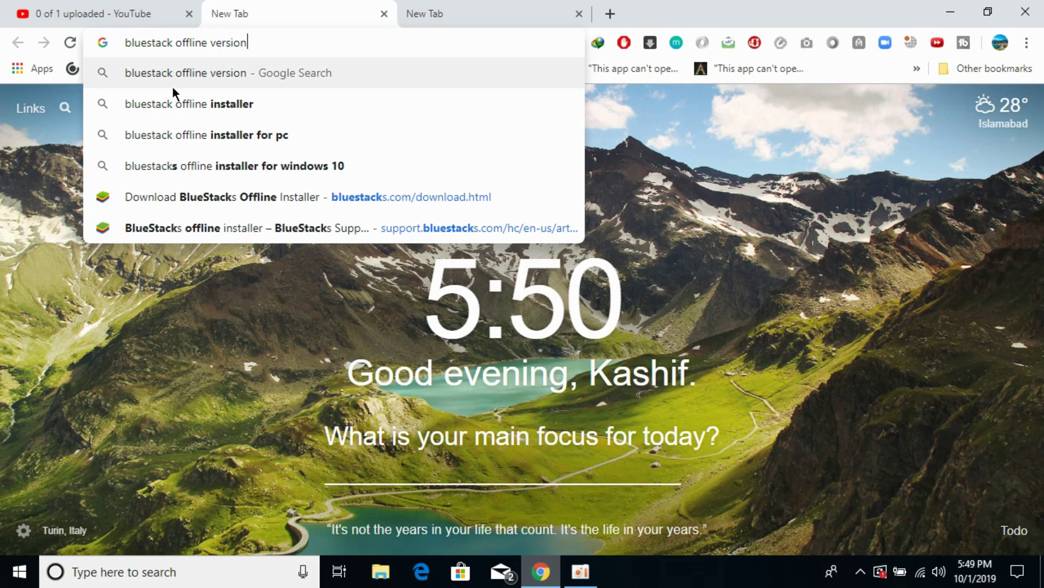
key(Return)
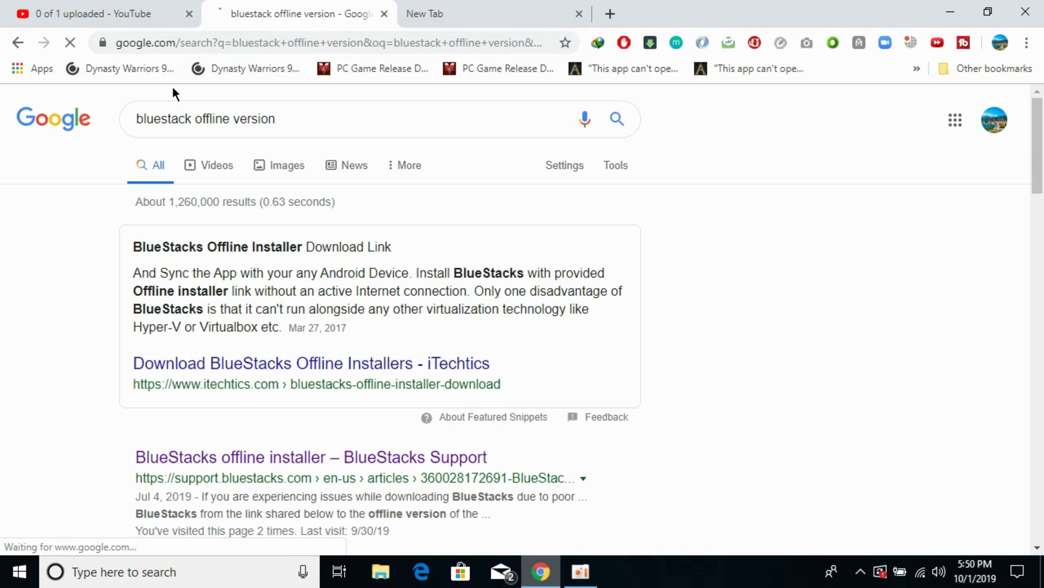
click(197, 465)
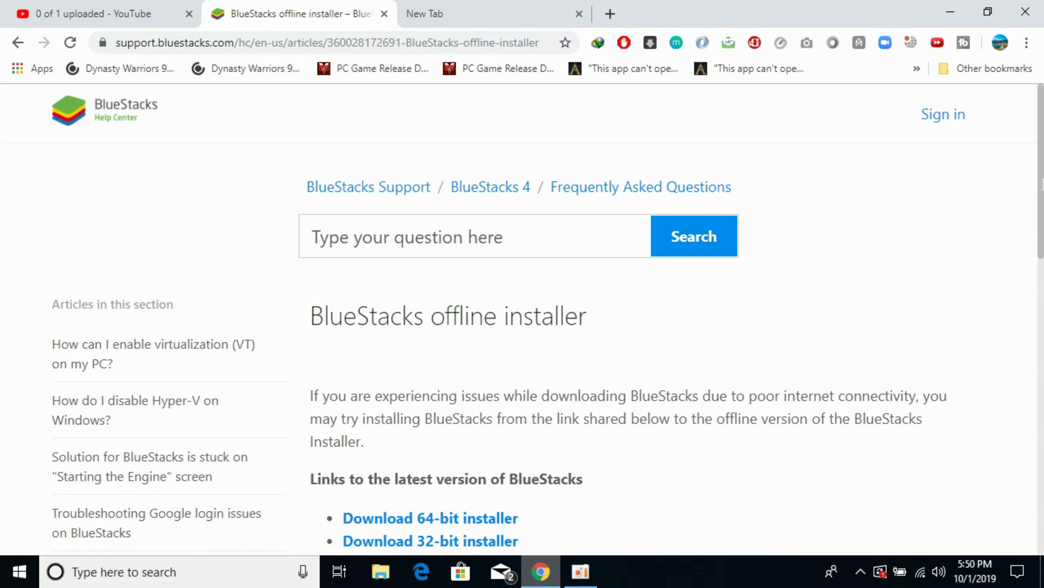
scroll(549, 320, down, 2)
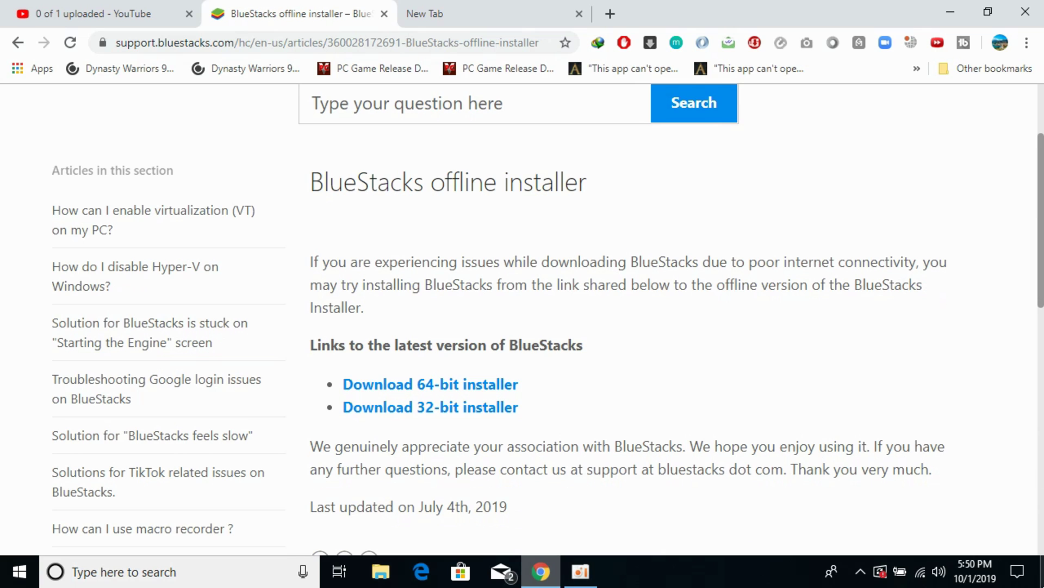
Check This PC's Properties to confirm Windows 10 Pro 64-bit, then return to the article.
click(1042, 571)
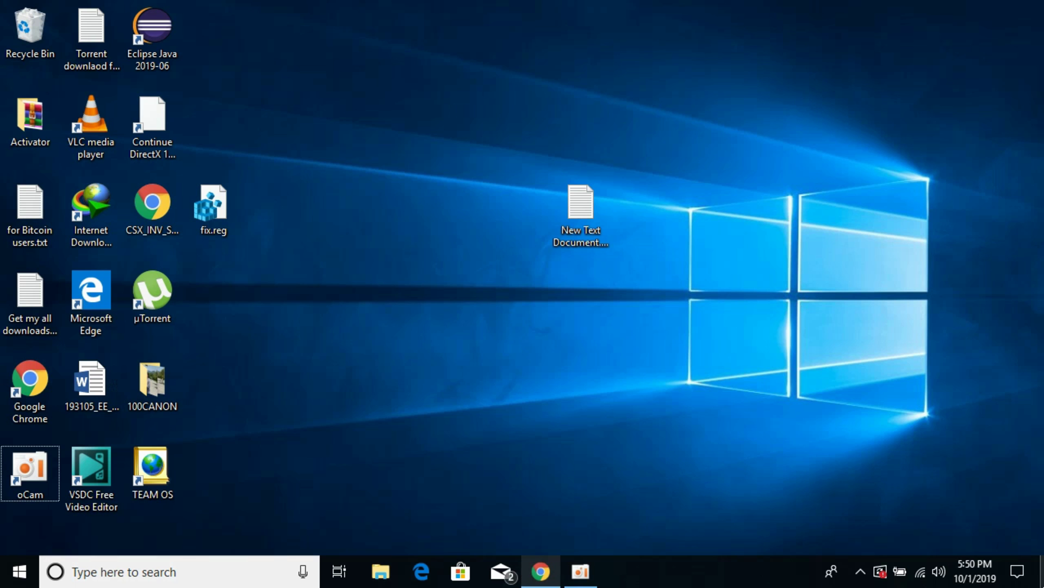
click(381, 570)
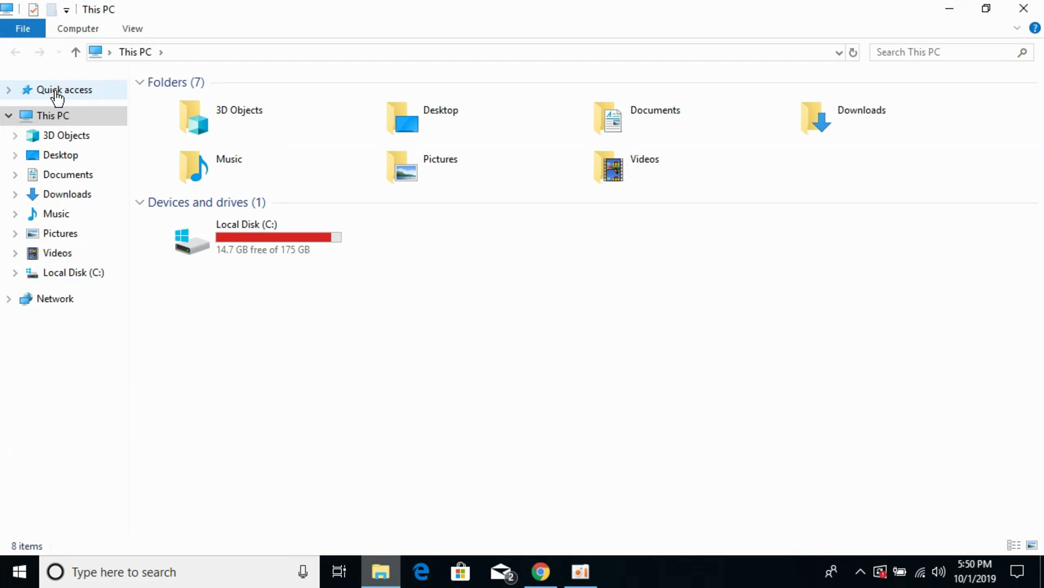
click(56, 115)
right_click(56, 115)
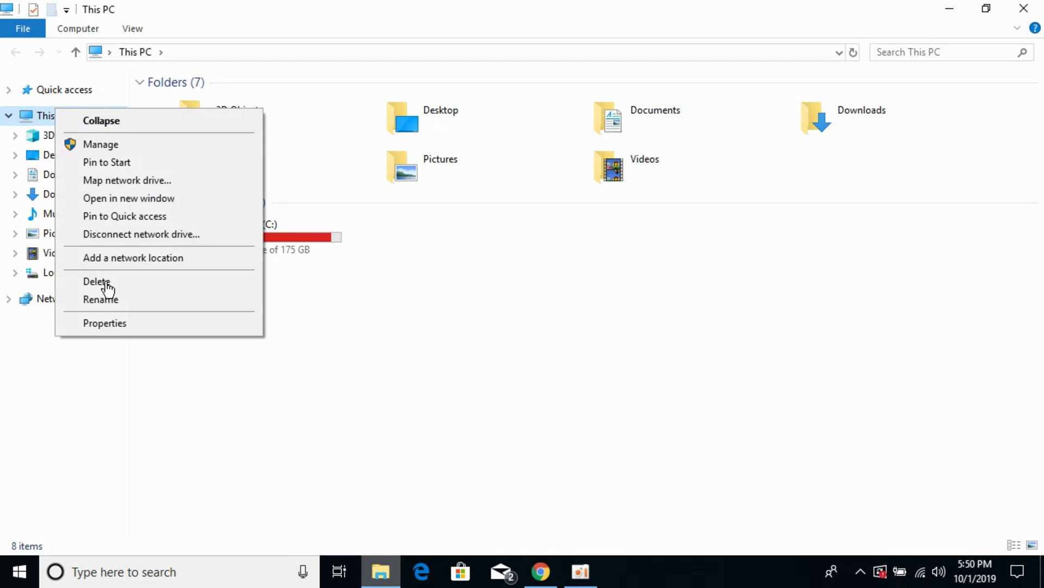
click(124, 323)
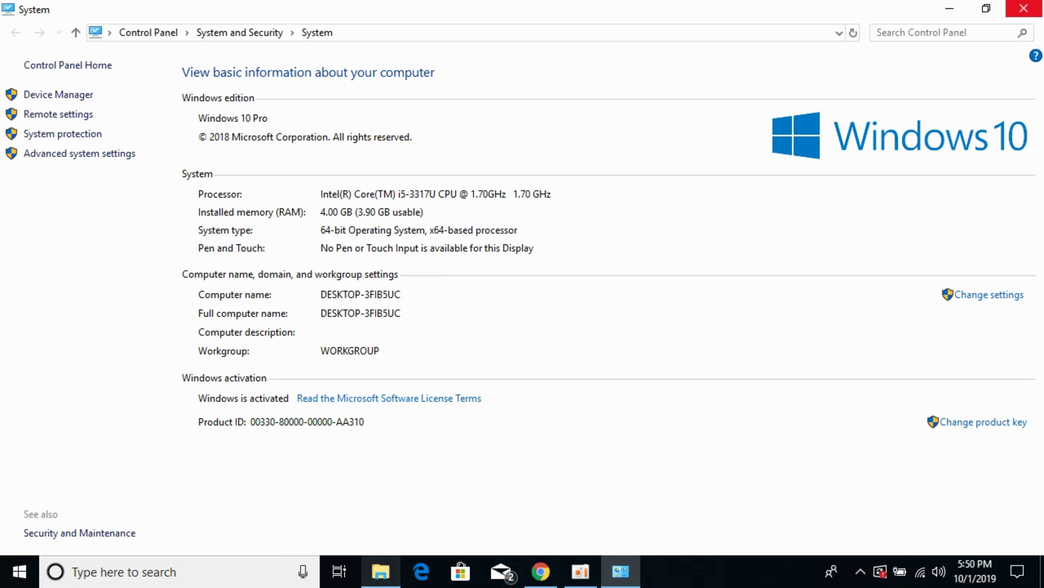
click(1024, 8)
click(541, 571)
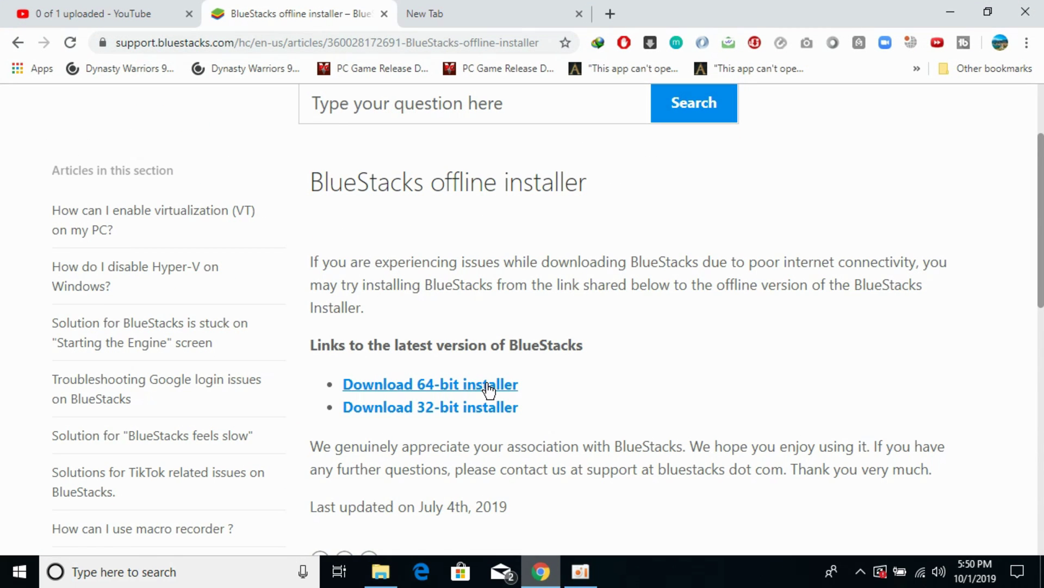
Download the 64-bit BlueStacks installer (514.91 MB) via IDM and close the article and blank tabs.
click(488, 385)
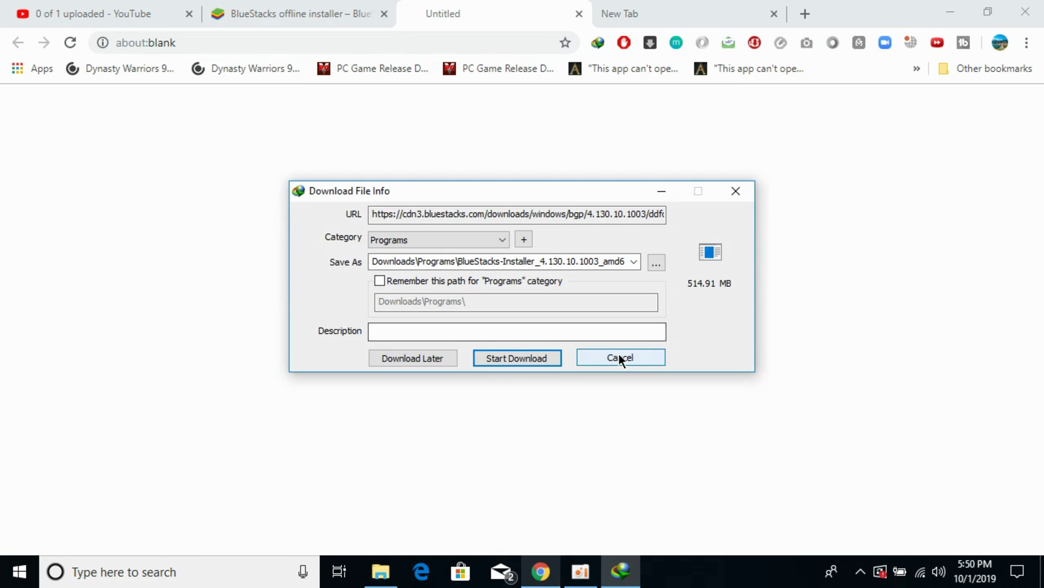
click(540, 358)
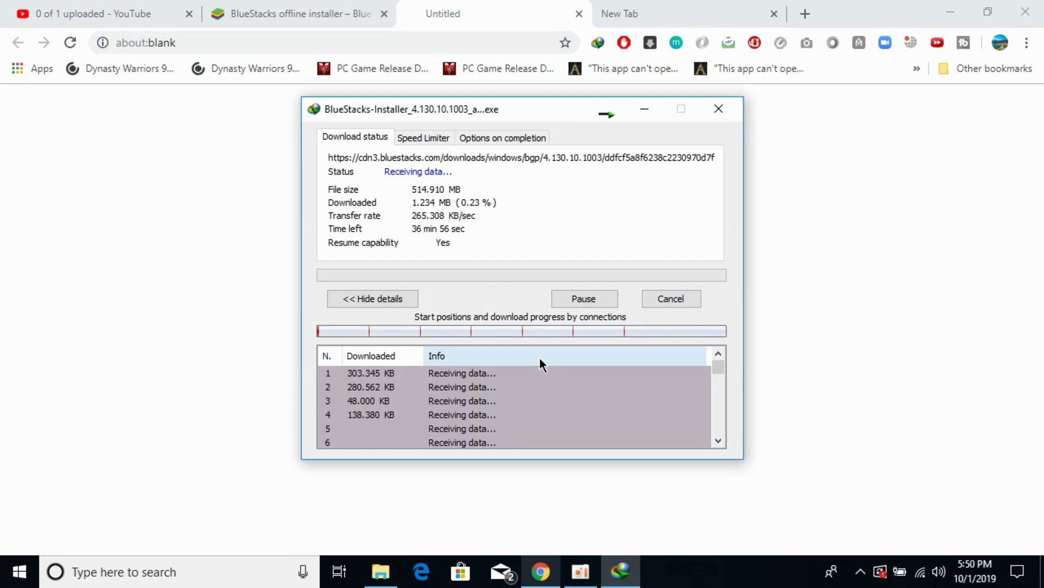
click(385, 15)
click(384, 16)
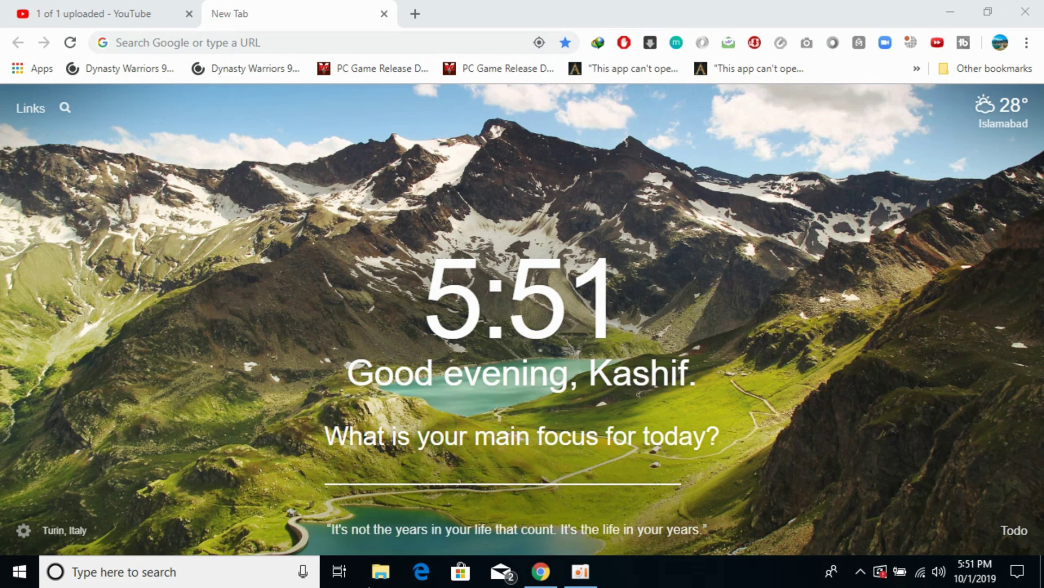
Run the BlueStacks-Installer exe from Downloads › Programs in File Explorer.
click(380, 583)
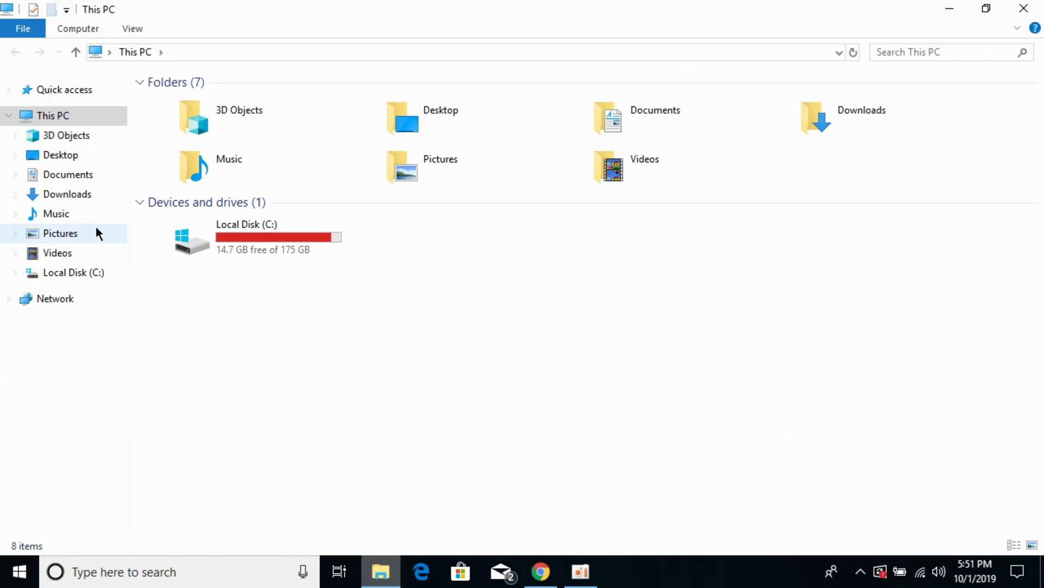
click(95, 194)
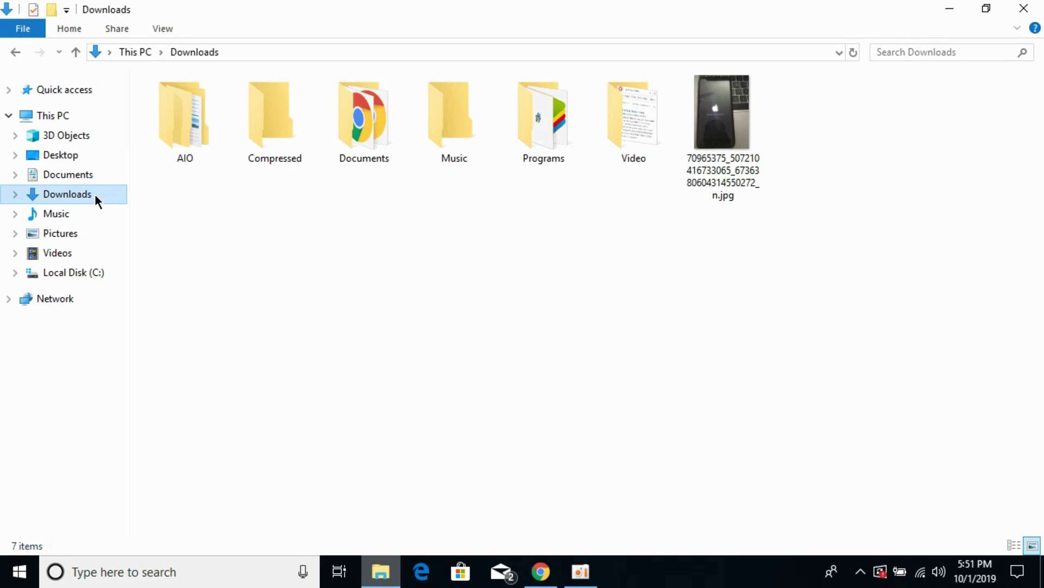
click(567, 136)
double_click(567, 136)
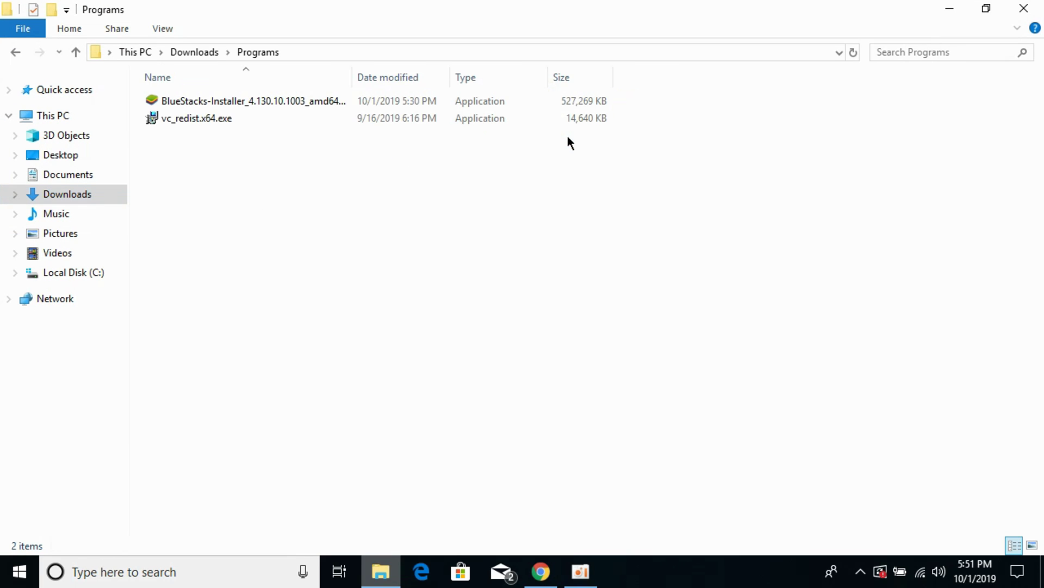
double_click(288, 99)
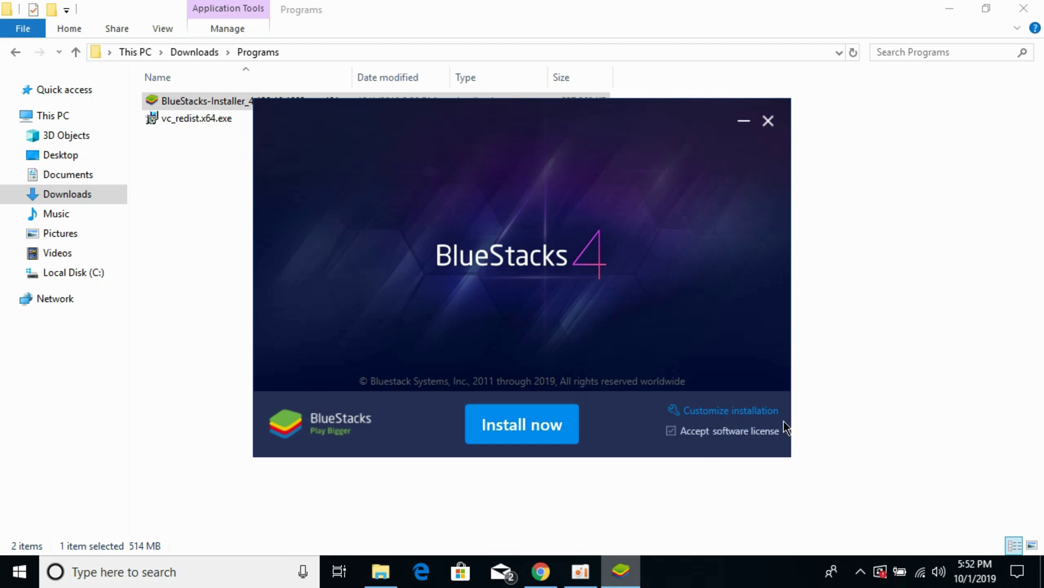
Check the default data path under Customize installation, go back, and choose Install now.
click(720, 412)
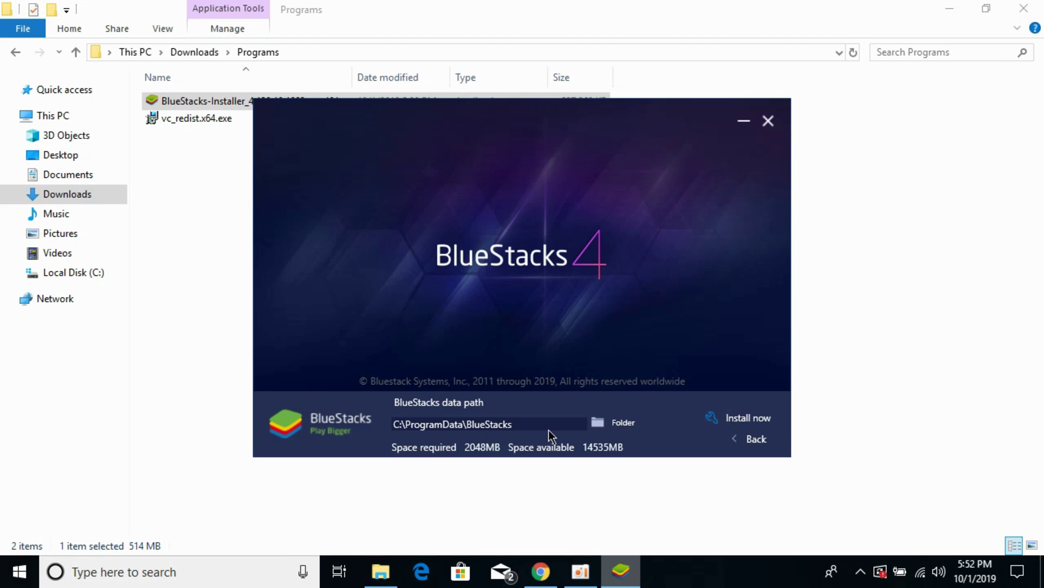
click(751, 441)
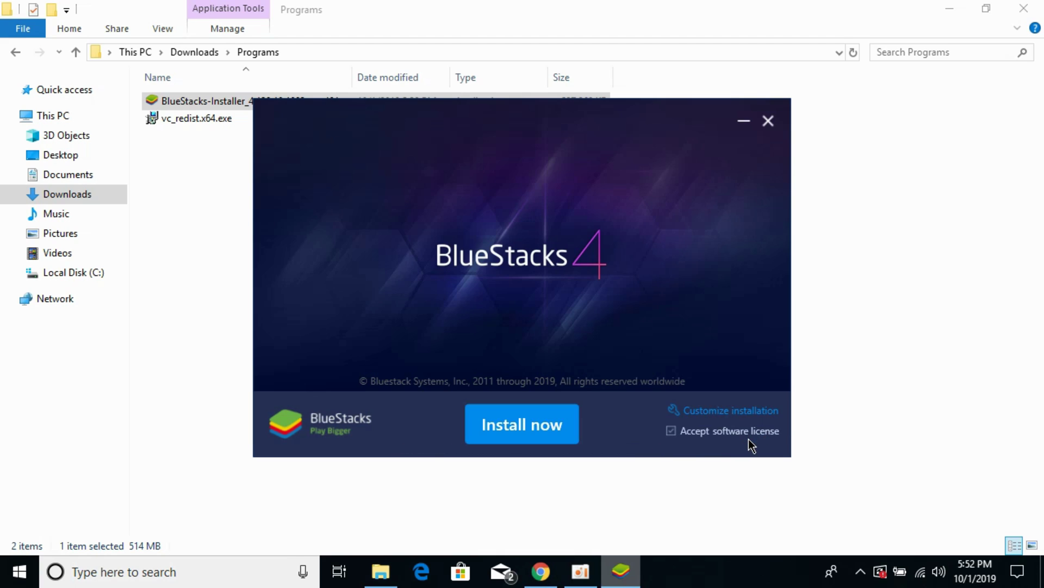
click(565, 447)
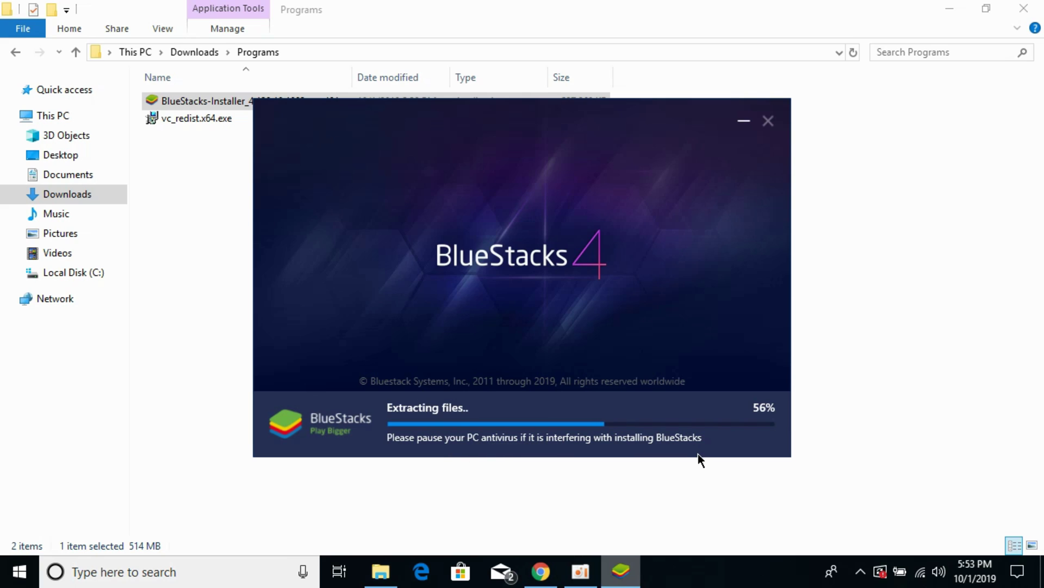
Check the system tray's hidden icons while extraction runs to 100% and Installation complete.
click(860, 576)
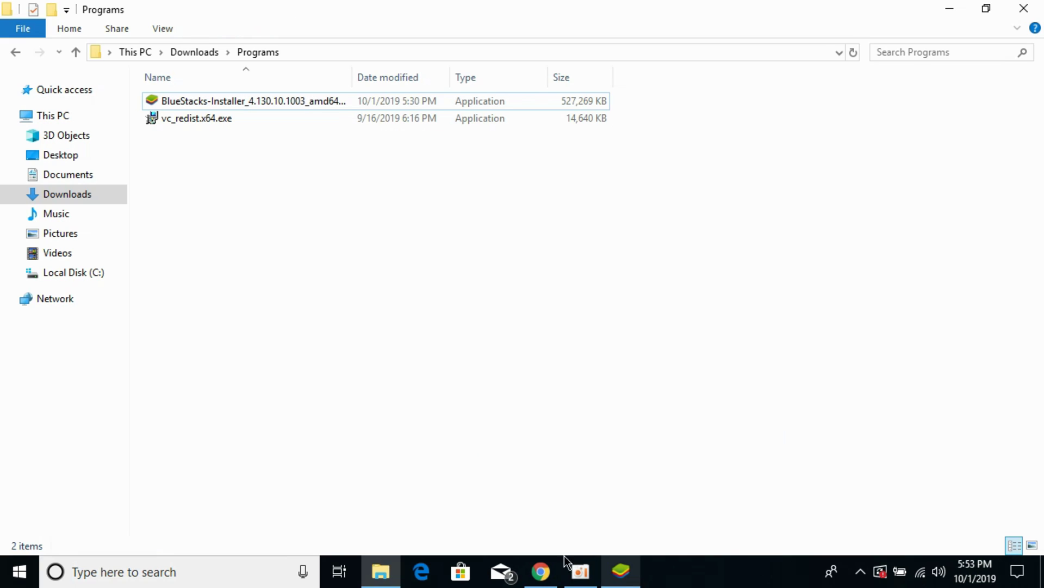
click(608, 575)
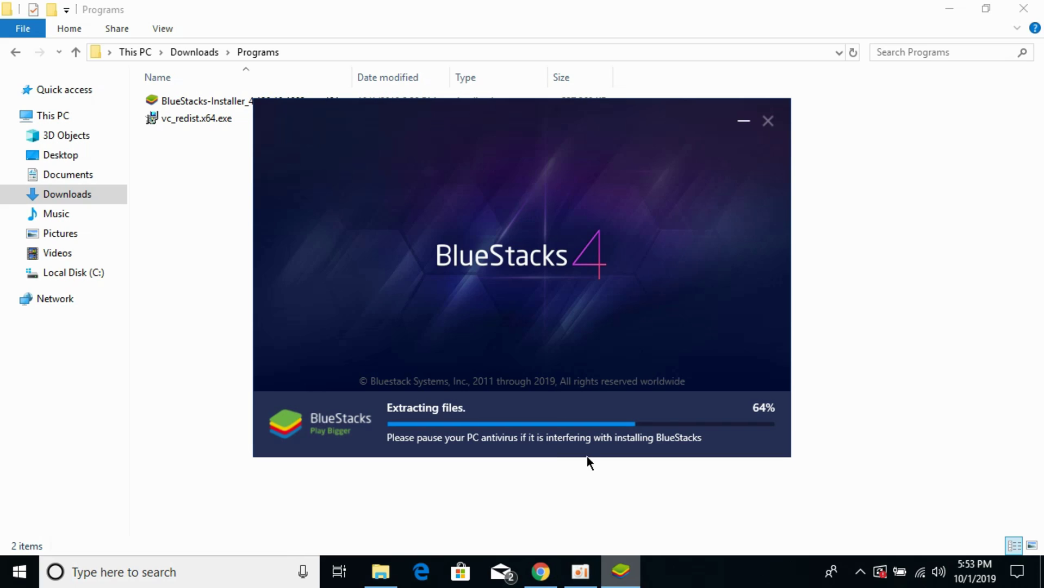
click(862, 570)
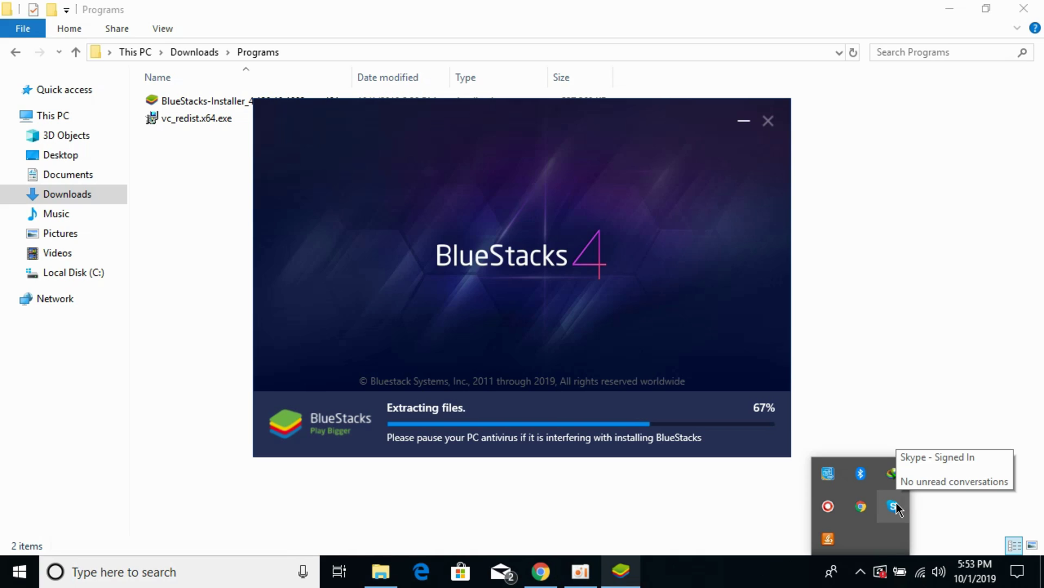
click(739, 385)
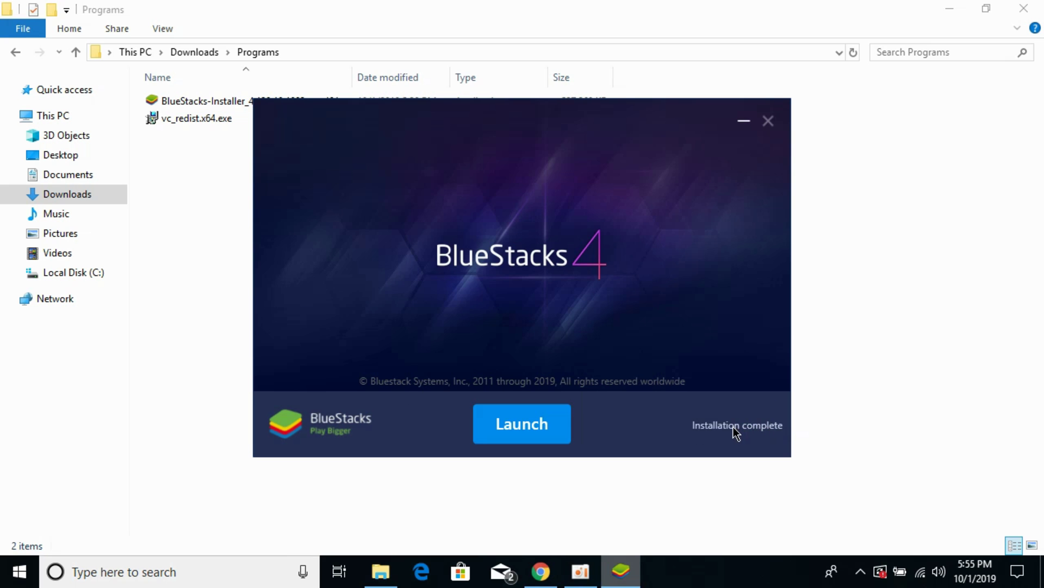
Launch BlueStacks 4 from the finished installer and wait for its first boot.
click(499, 422)
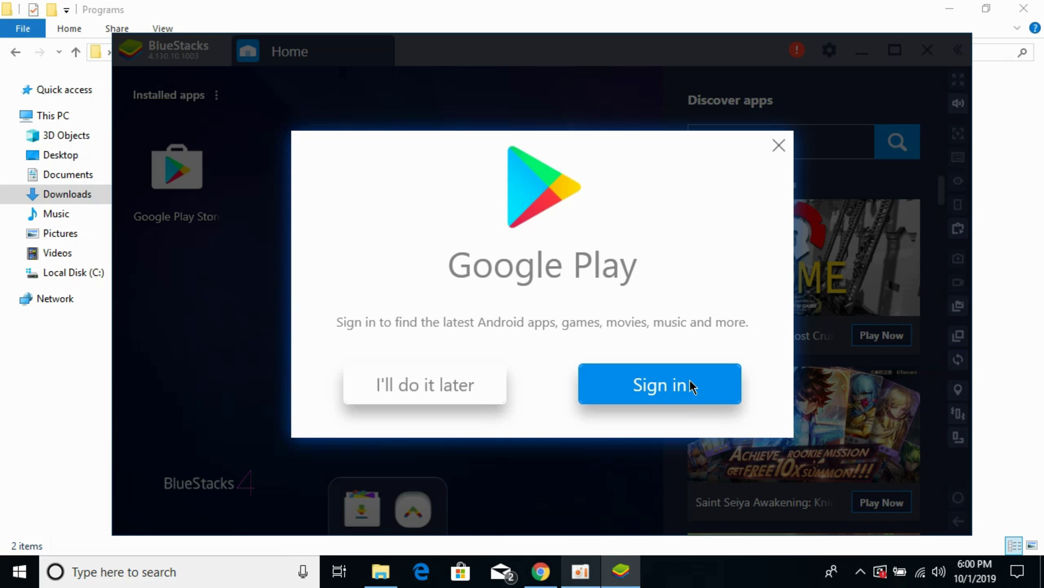
Accept the Google Play sign-in prompt, continue past the performance warning, and start Play Store sign-in.
click(691, 386)
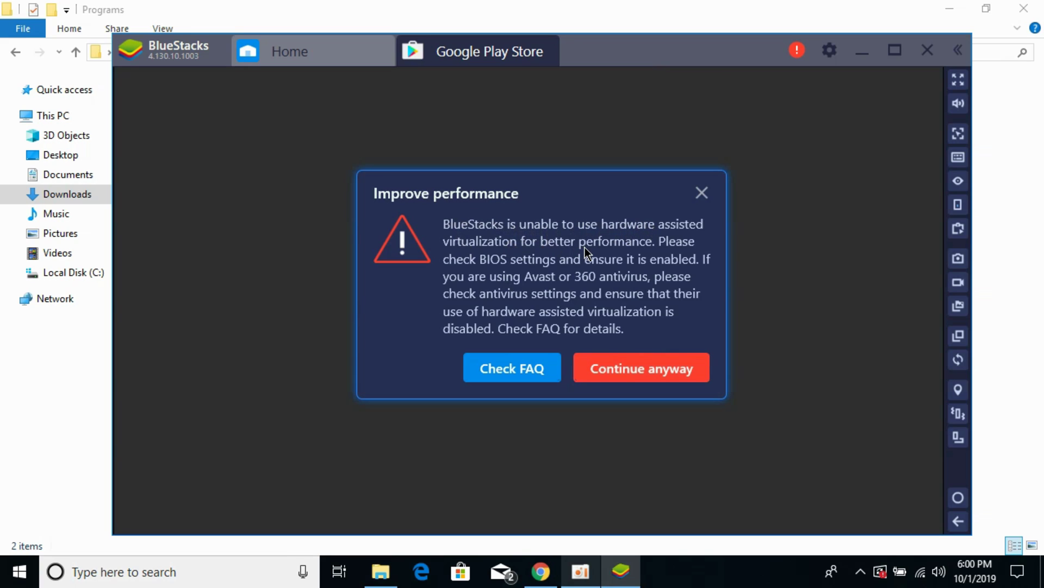
click(628, 366)
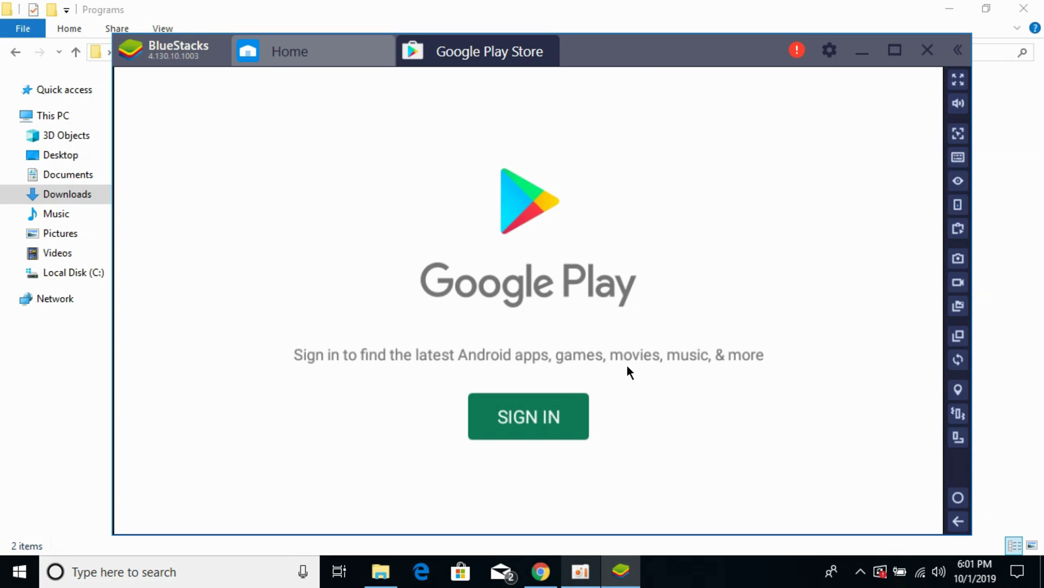
click(556, 416)
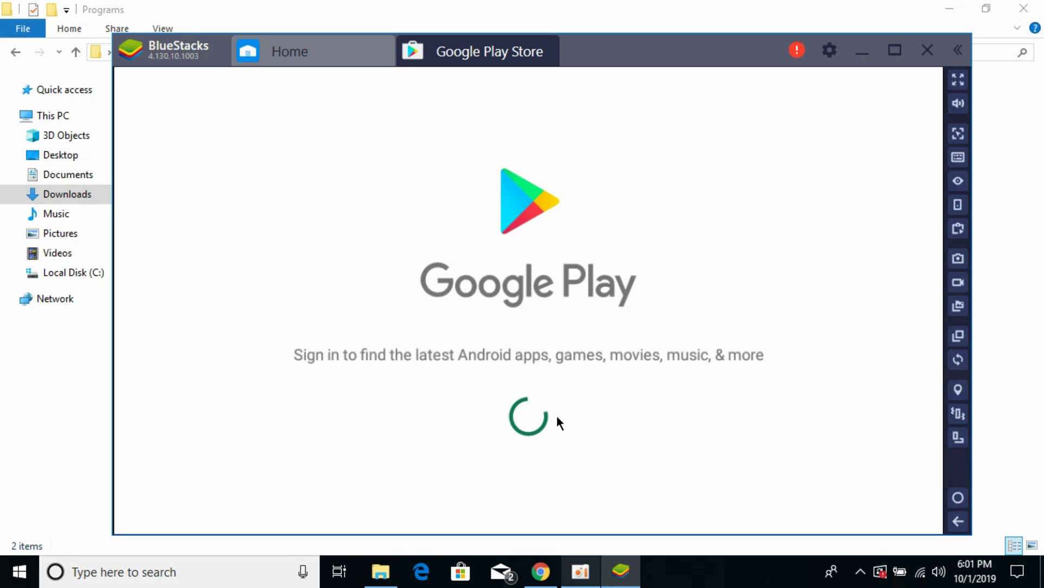